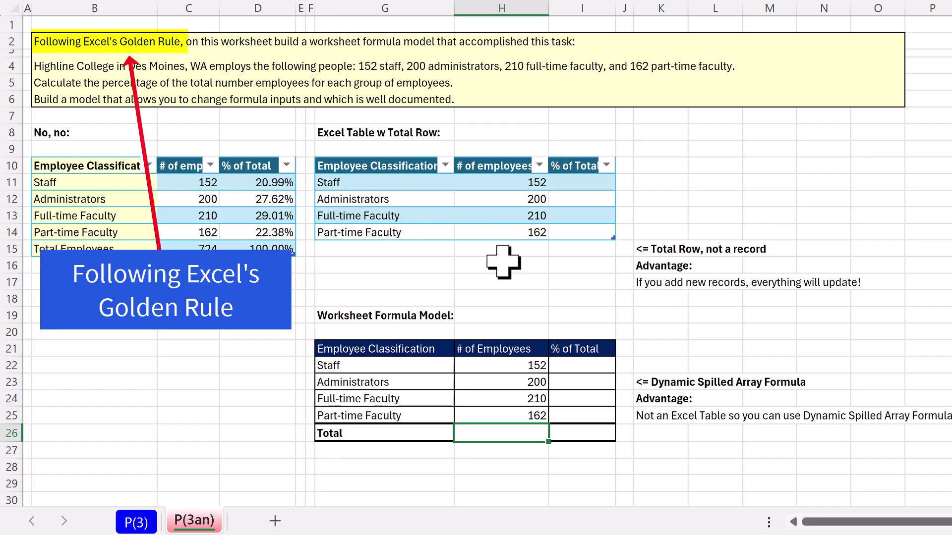
Inspect the No, no table's Staff percentage in D11 and its 724 total formula in C15
left_click(189, 165)
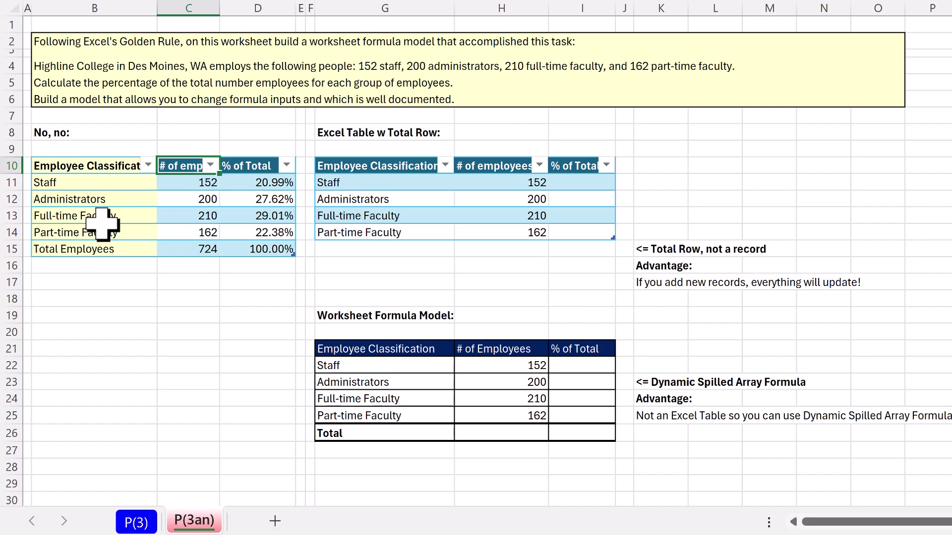
left_click(267, 182)
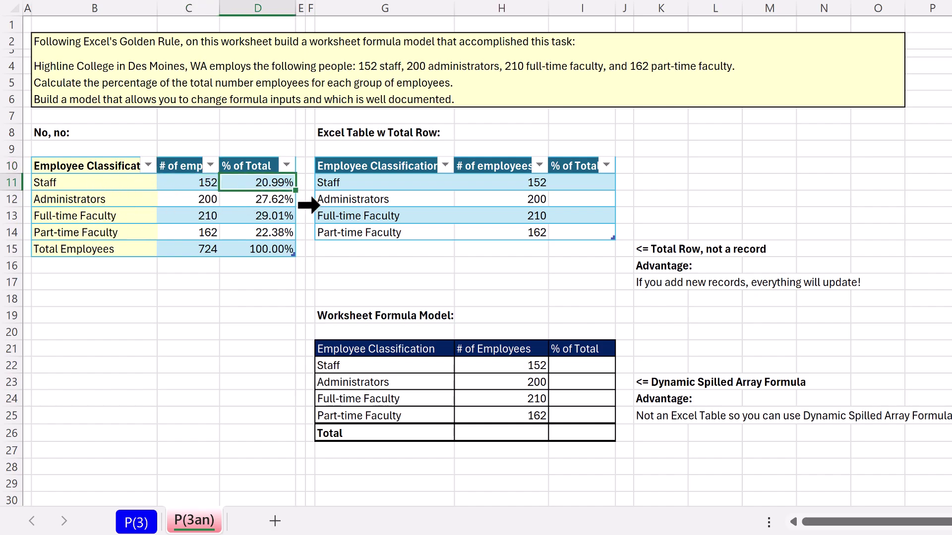
double_click(291, 186)
key("Escape")
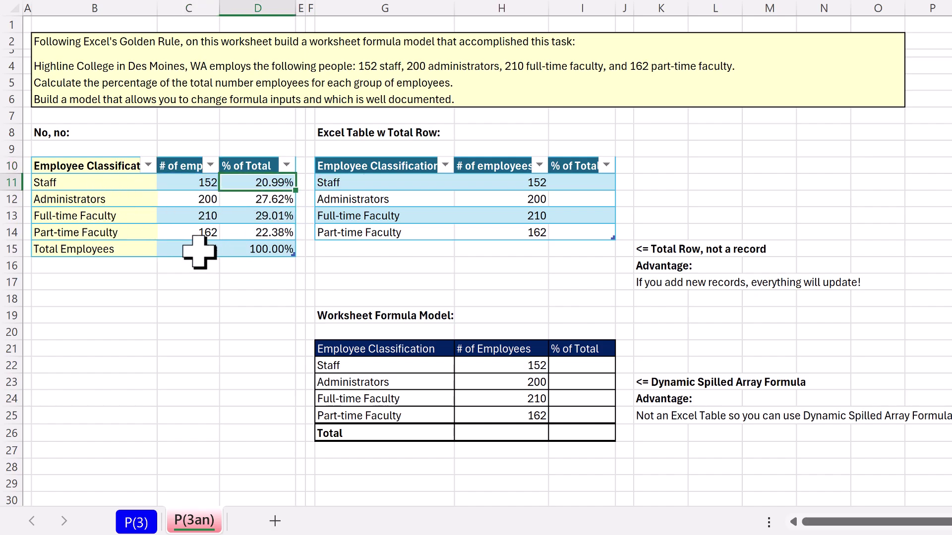
double_click(200, 254)
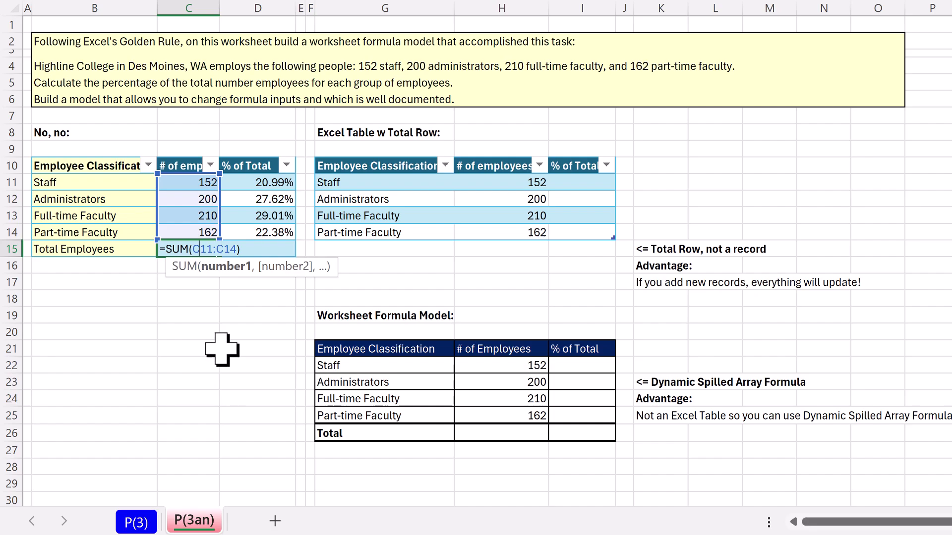
key("ctrl+Return")
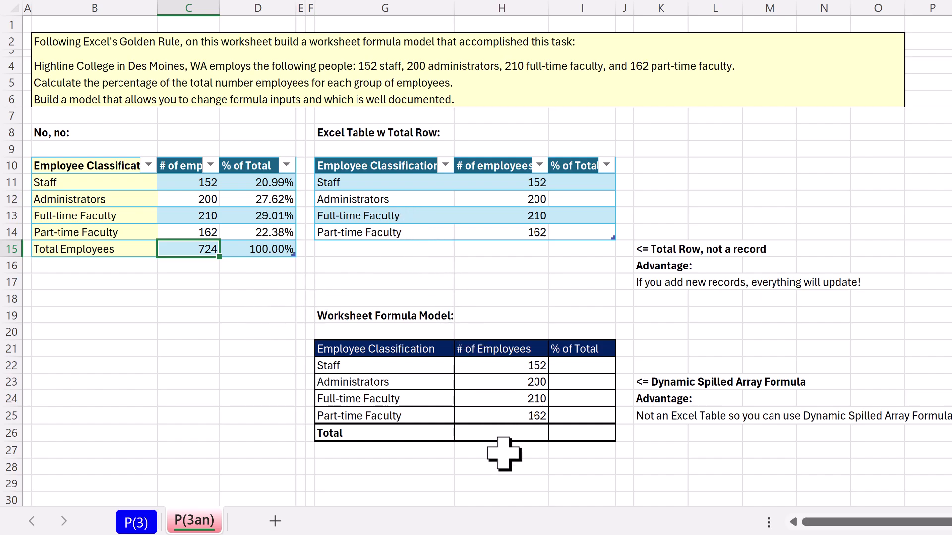
Sum the model's four employee counts into H26 with AutoSum, giving 724
left_click_drag(349, 367, 365, 415)
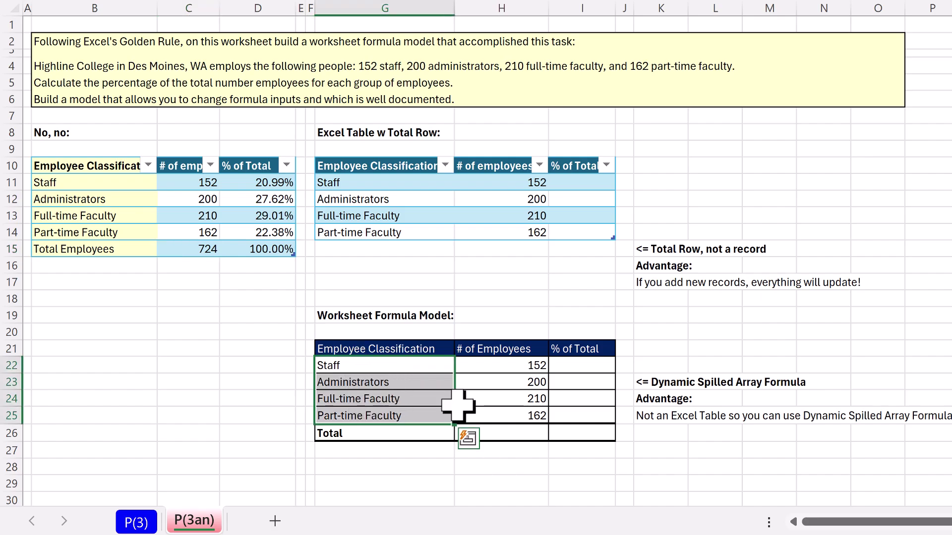
left_click_drag(539, 366, 529, 420)
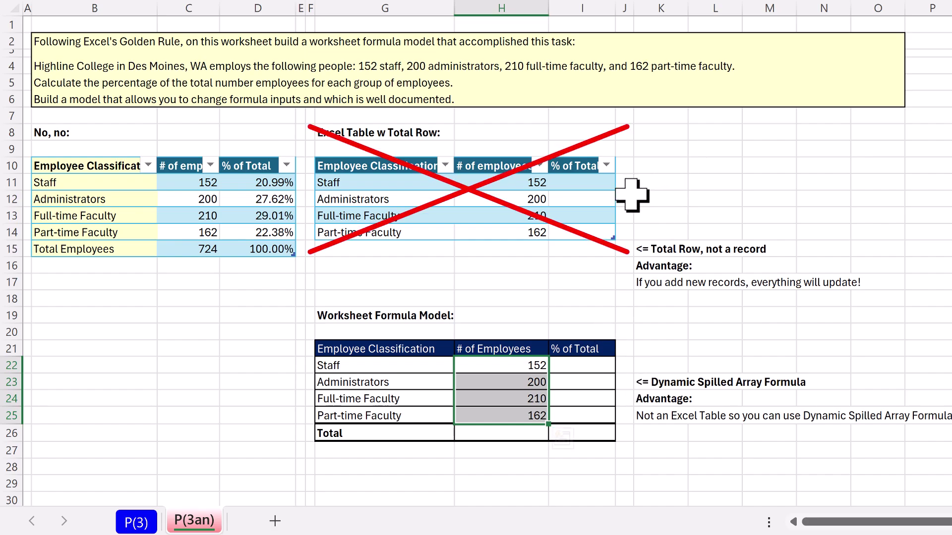
left_click(521, 434)
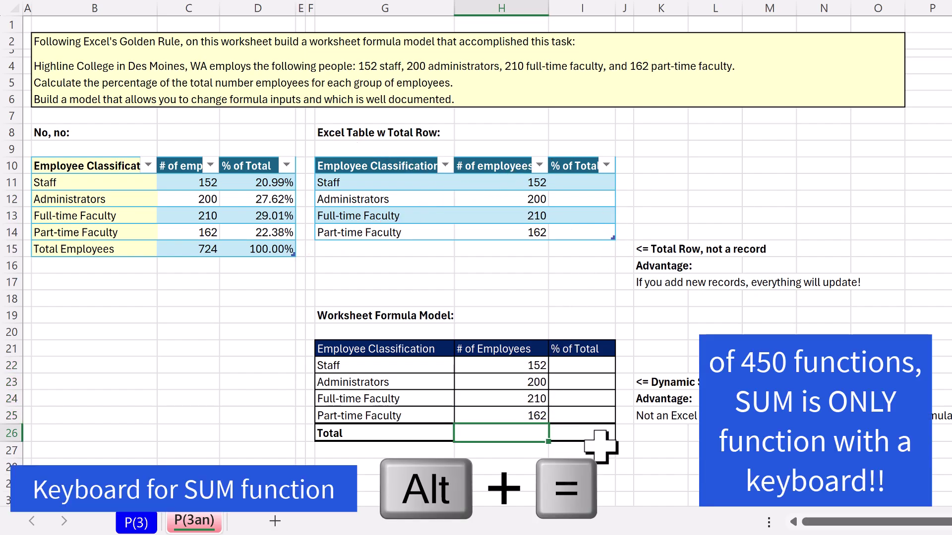
key("alt+equal")
key("Return")
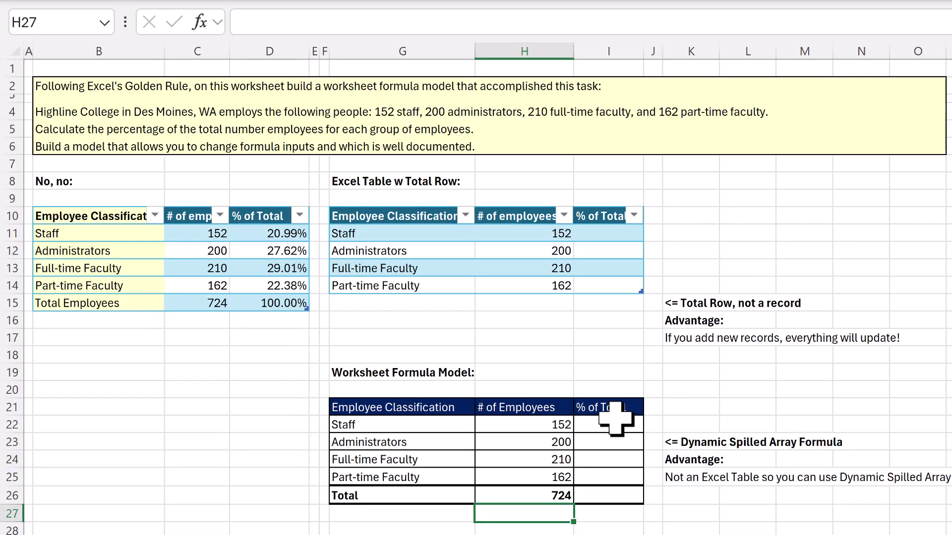
Enter =H22:H26/H26 in I22 to spill percentages from 20.99% to 100.00%
left_click(594, 365)
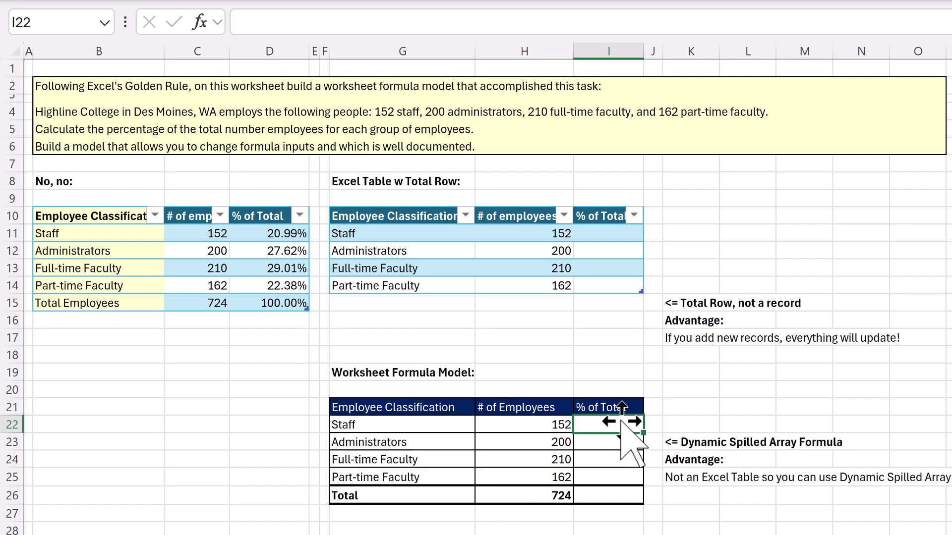
type("=")
left_click_drag(522, 431, 534, 489)
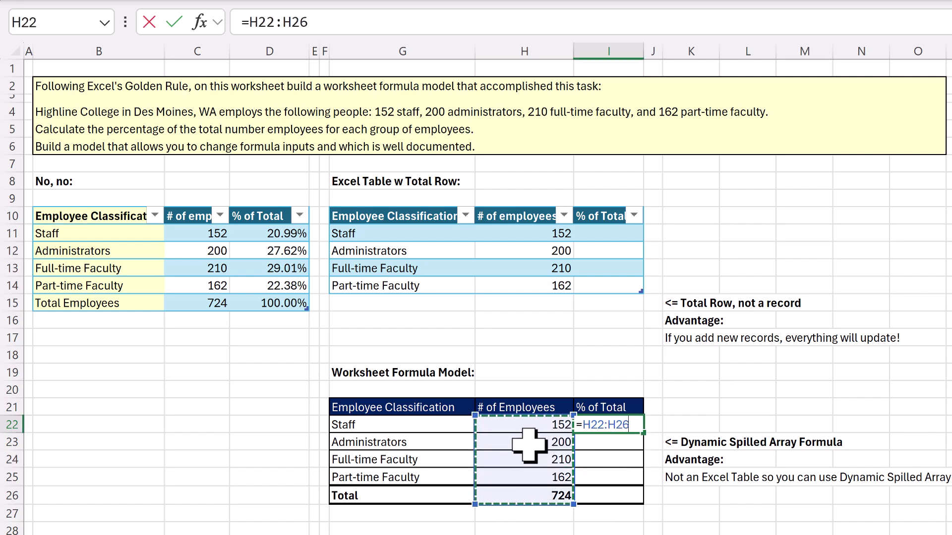
type("/")
left_click(540, 497)
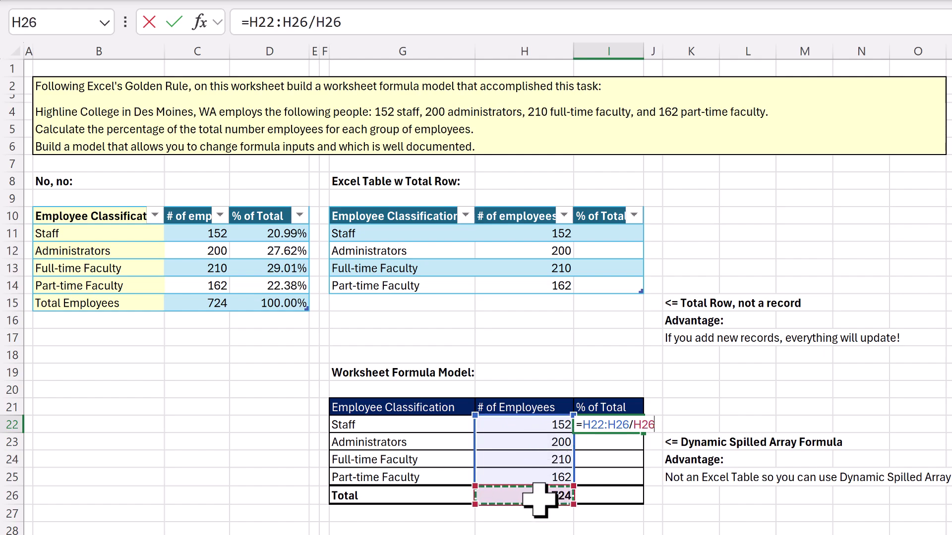
key("Return")
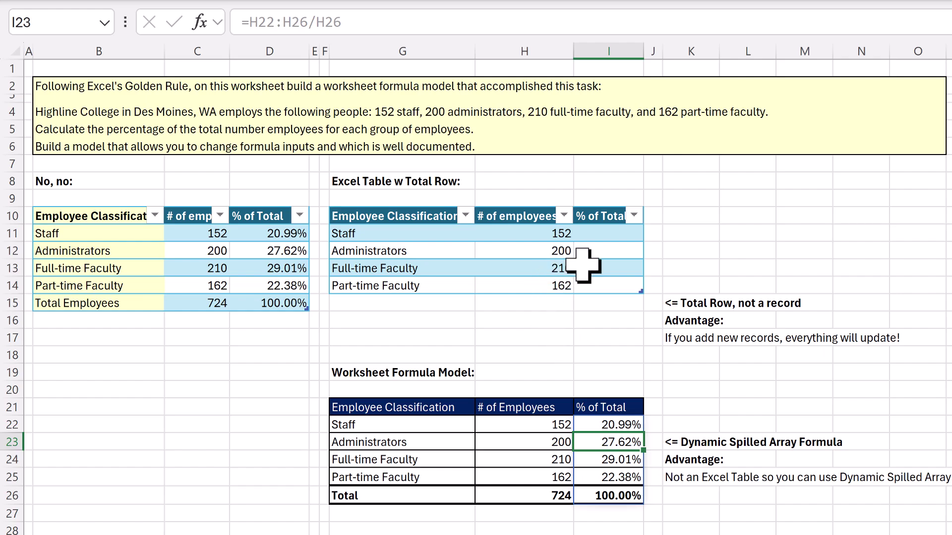
Recheck the C15 total formula, then try a quick sum below the Table's counts
left_click(207, 304)
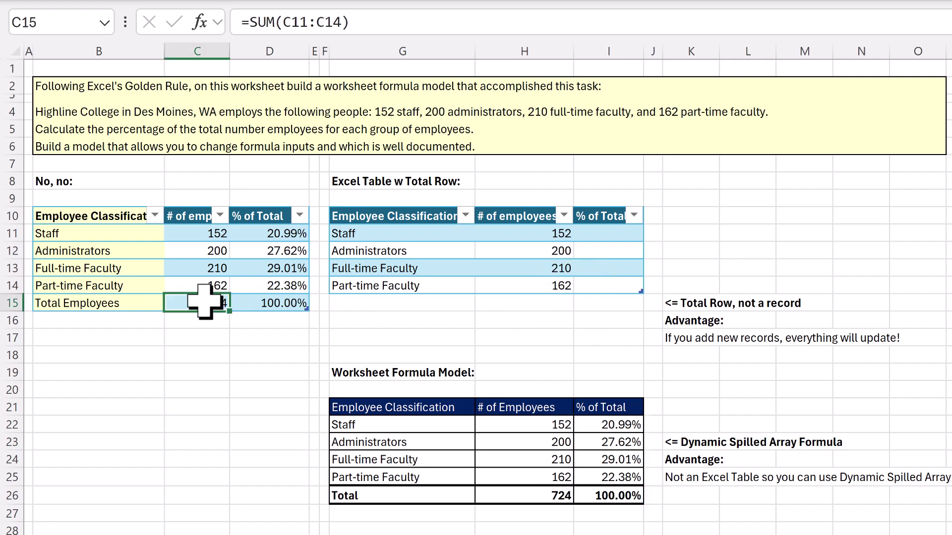
double_click(208, 304)
key("Escape")
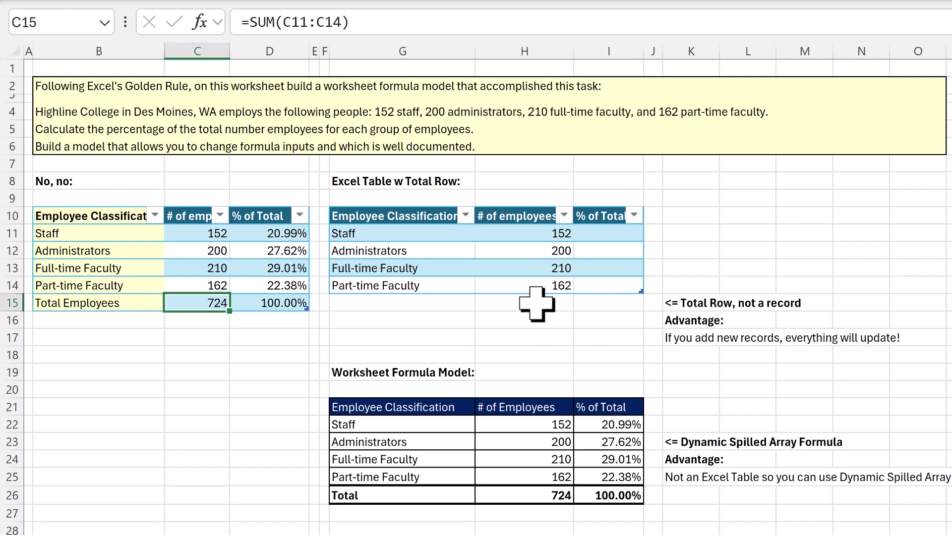
left_click(515, 303)
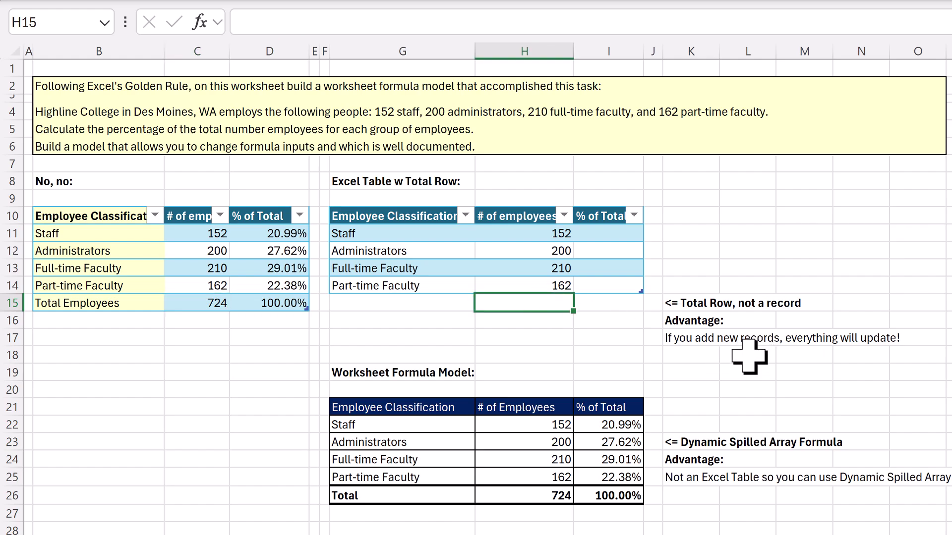
key("alt+equal")
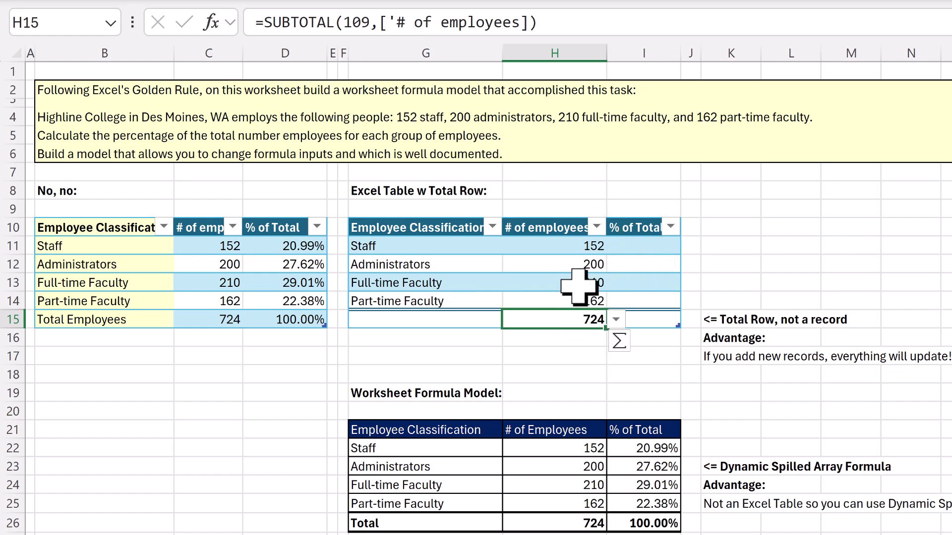
Add a Totals Row to the employee Table, showing 724 via SUBTOTAL(109)
right_click(576, 286)
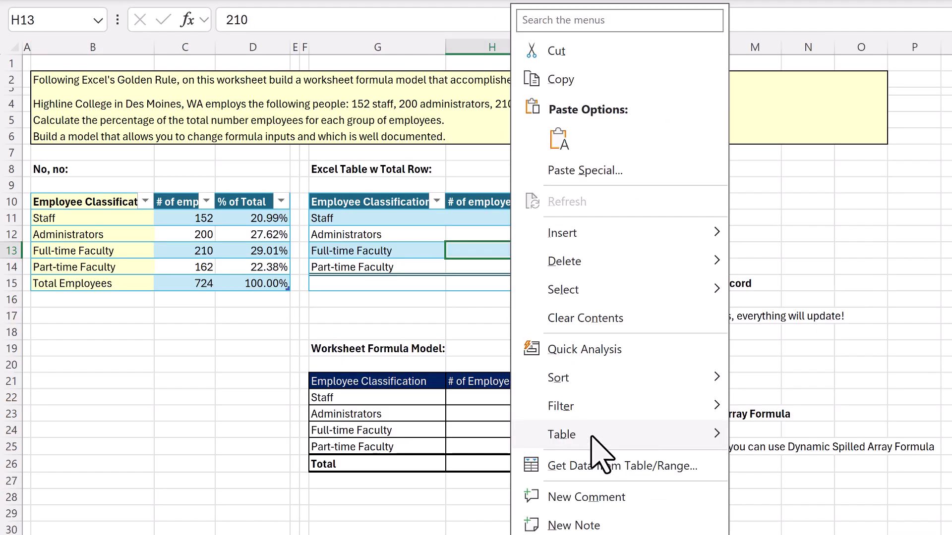
mouse_move(593, 437)
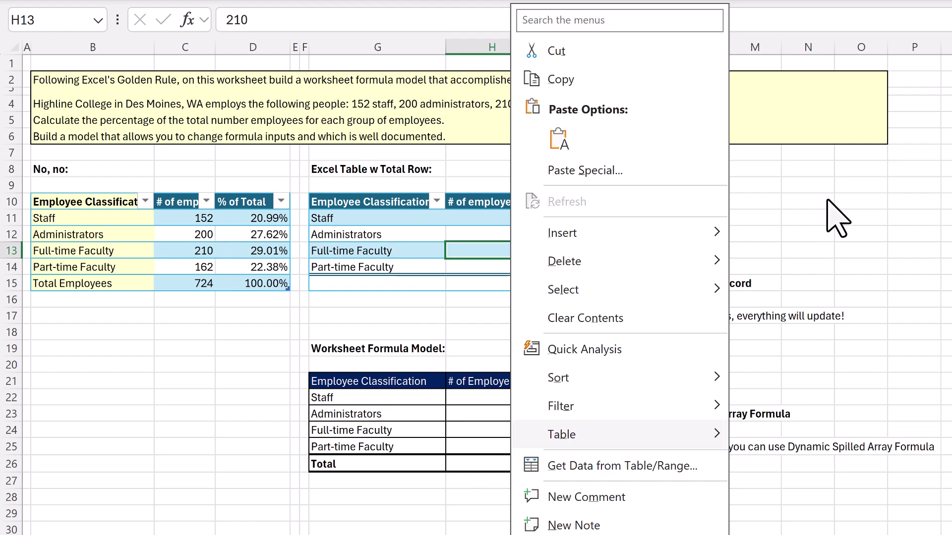
left_click(773, 218)
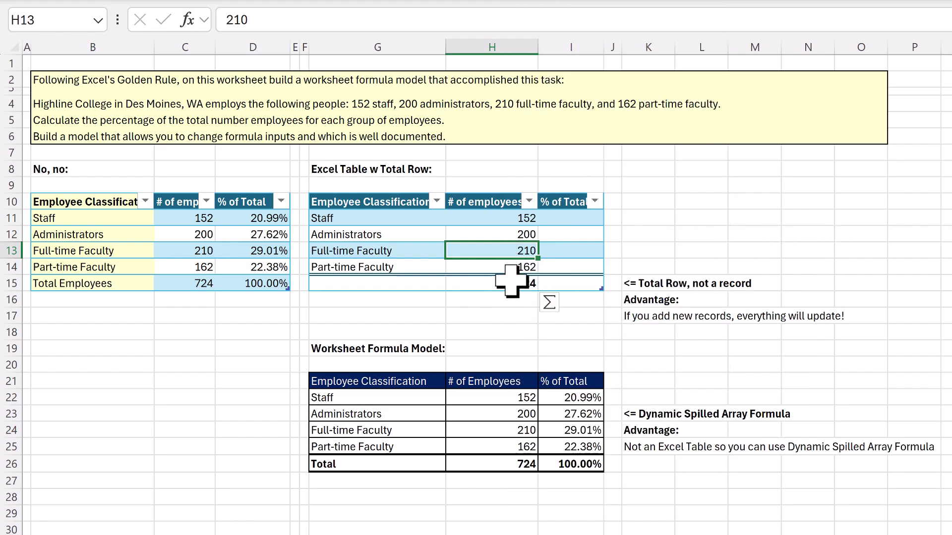
Divide each row's # of employees by the Total Row count in I11, then inspect Part-time Faculty's formula
left_click(597, 220)
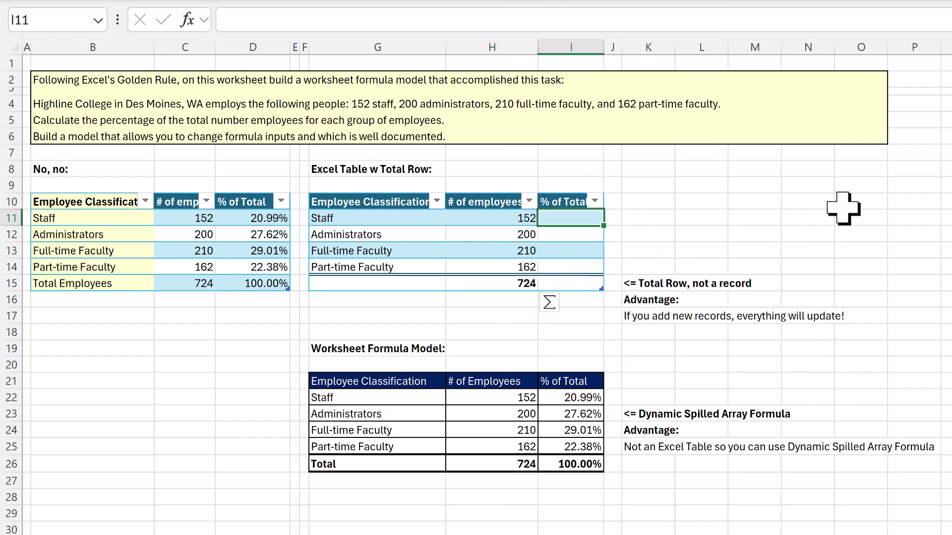
left_click(513, 218)
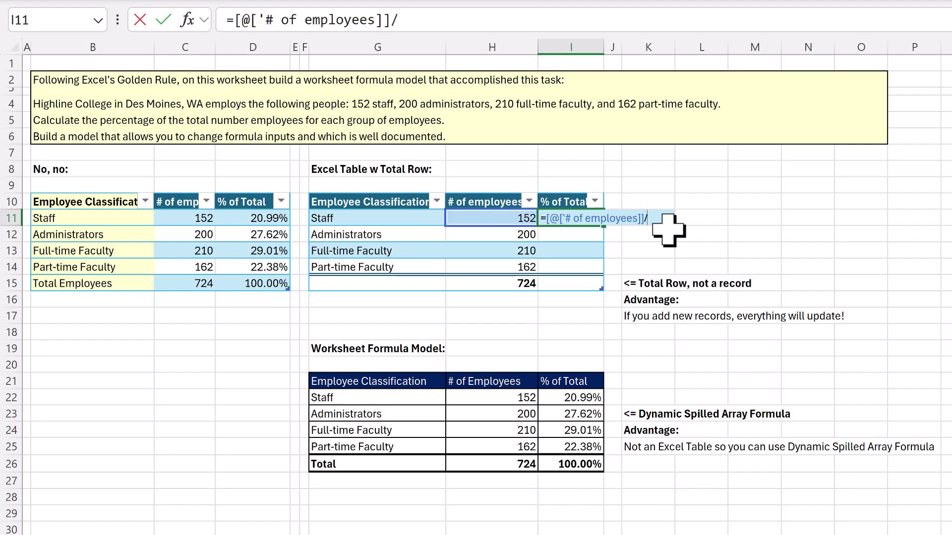
left_click(516, 284)
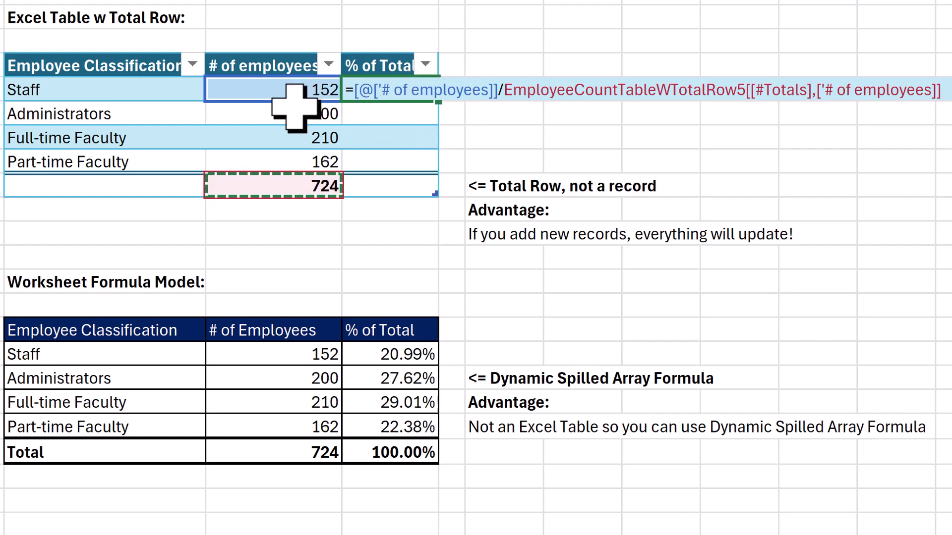
key("Return")
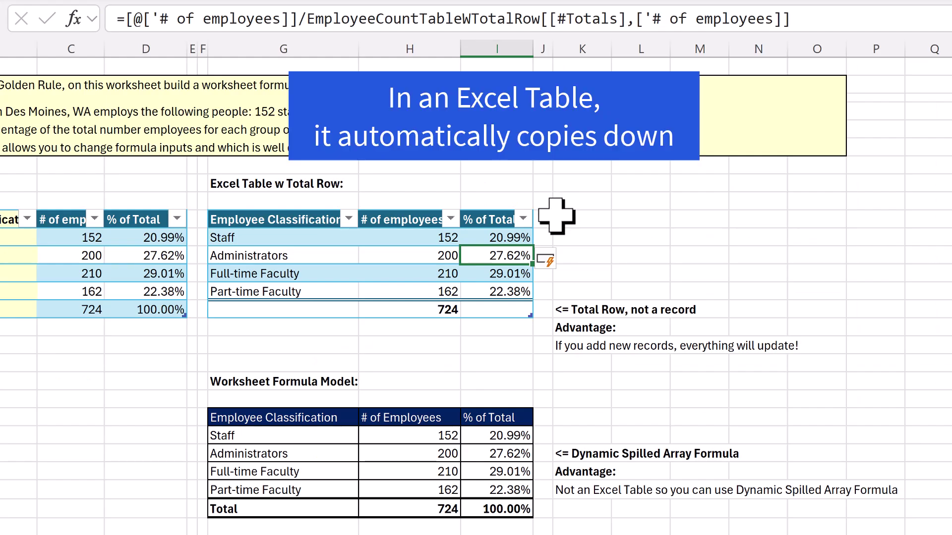
left_click(509, 290)
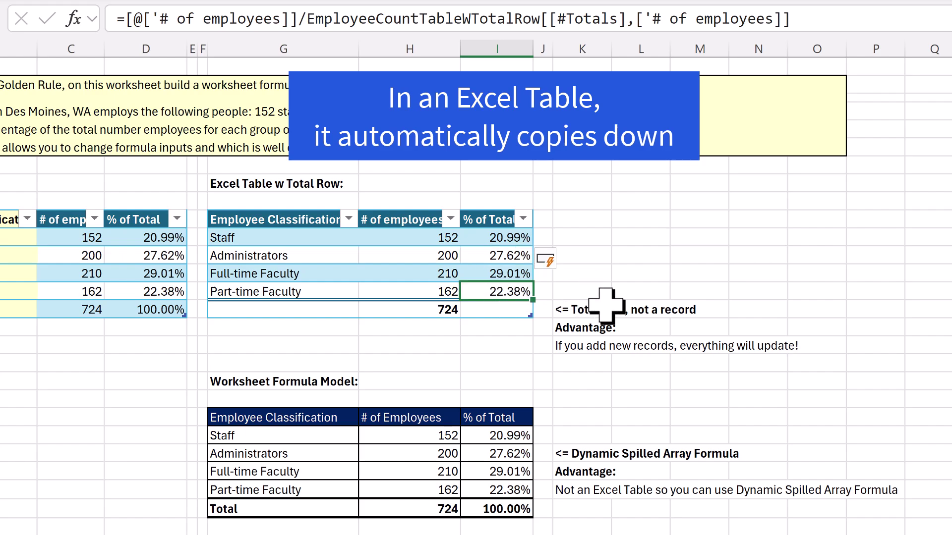
key("F2")
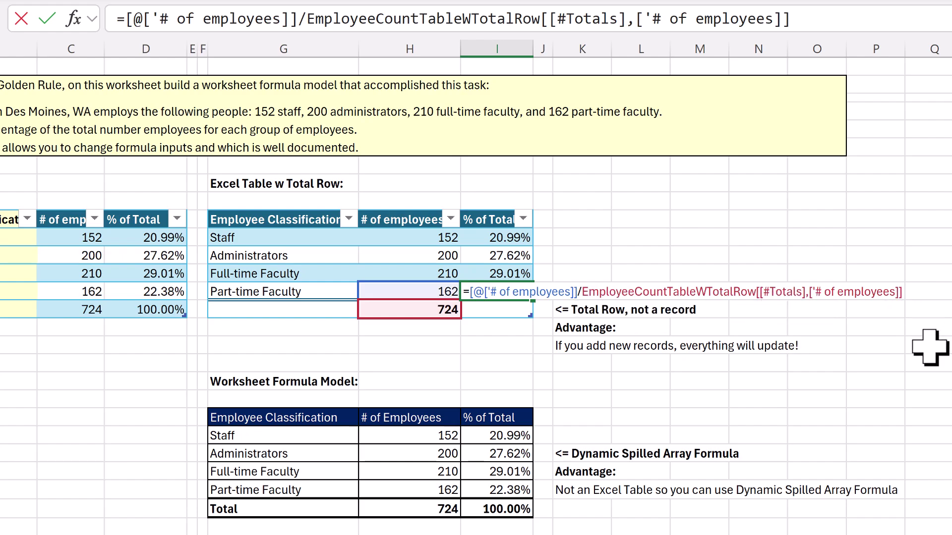
Choose Sum for the Total Row % of Total cell, giving 100.00% via =SUBTOTAL(109,[% of Total])
key("Return")
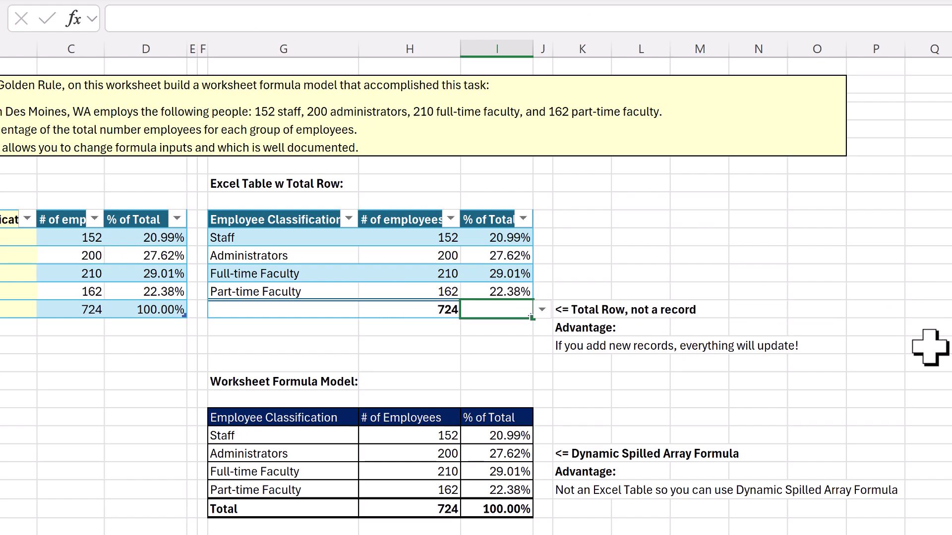
key("alt+equal")
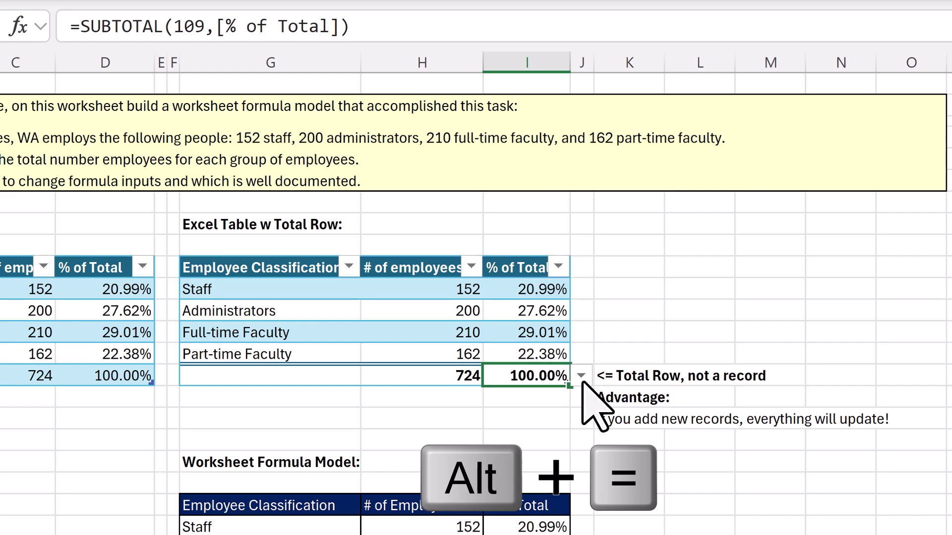
key("ctrl+z")
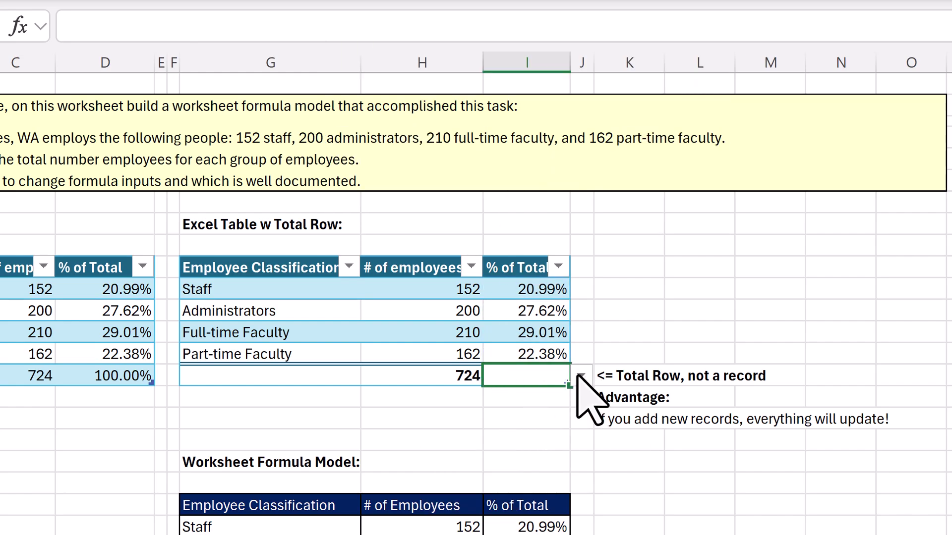
left_click(578, 375)
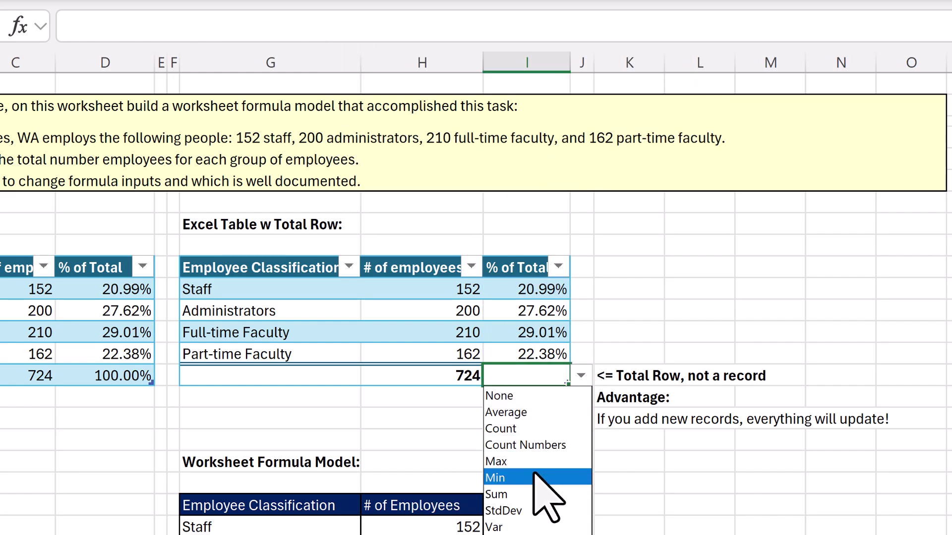
left_click(533, 494)
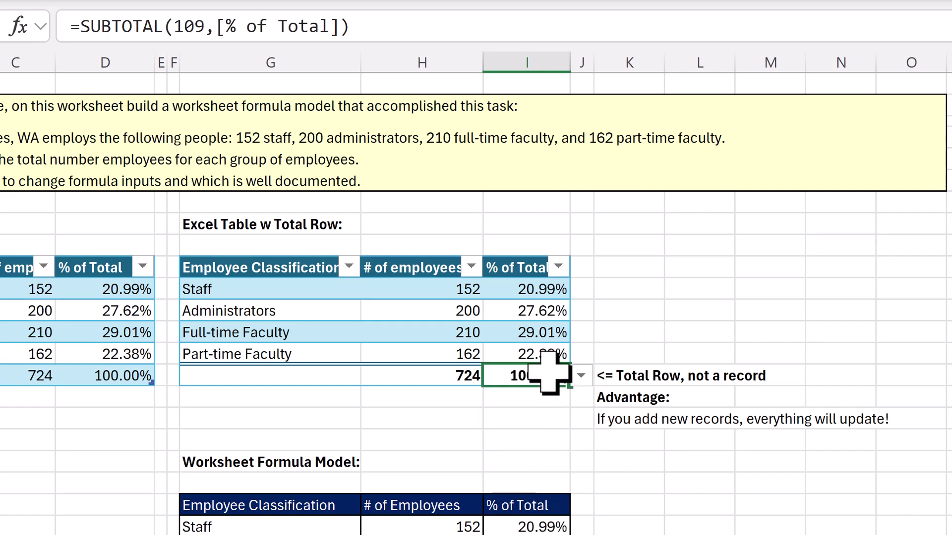
left_click(546, 354)
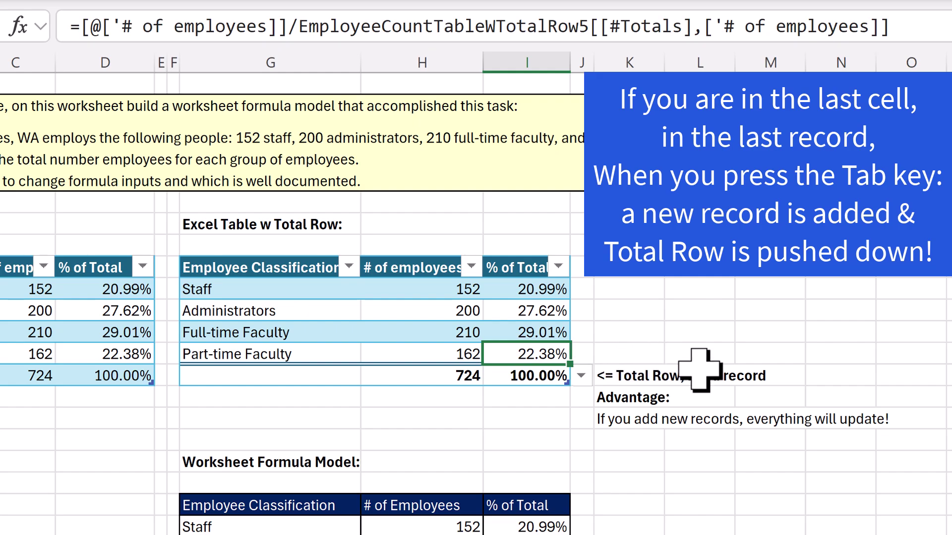
Add a Super Adim record with 22 employees below Part-time Faculty
key("Tab")
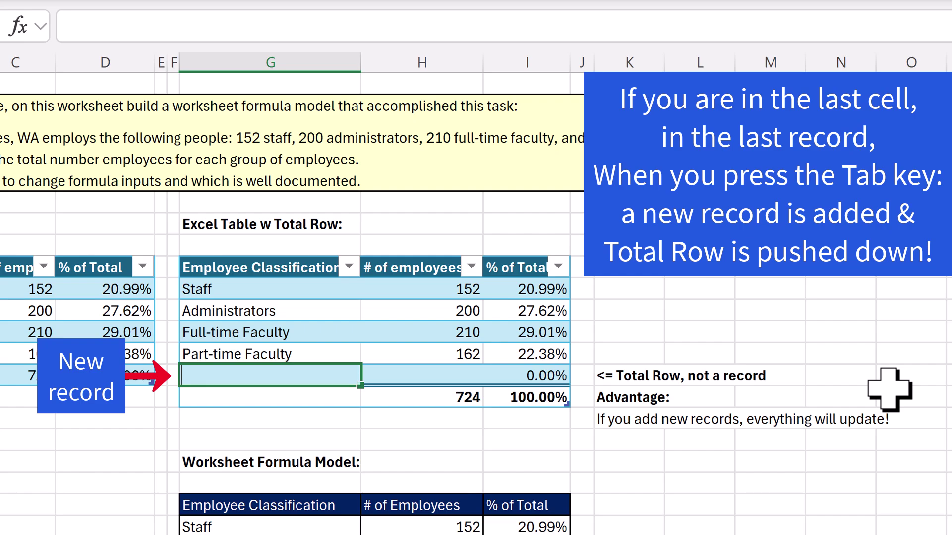
type("Super Adim")
key("Tab")
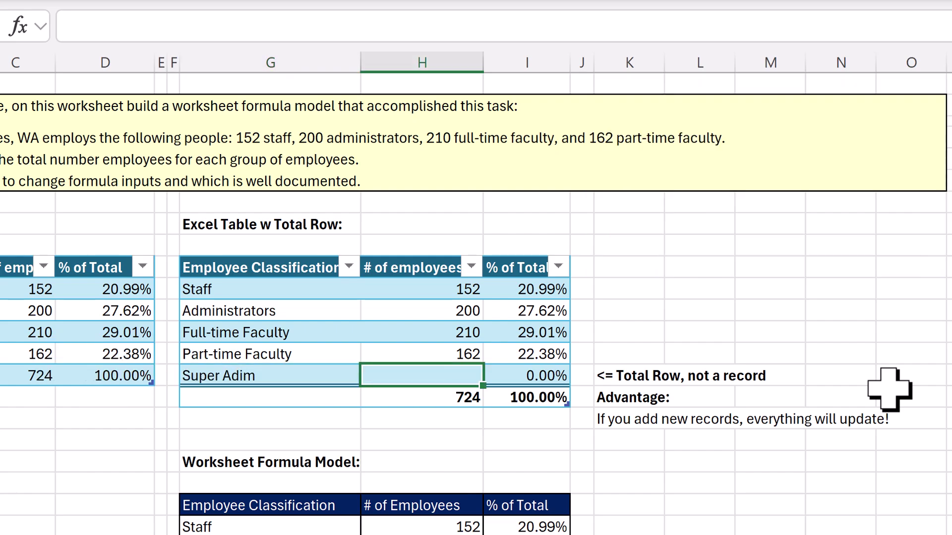
type("22")
key("Tab")
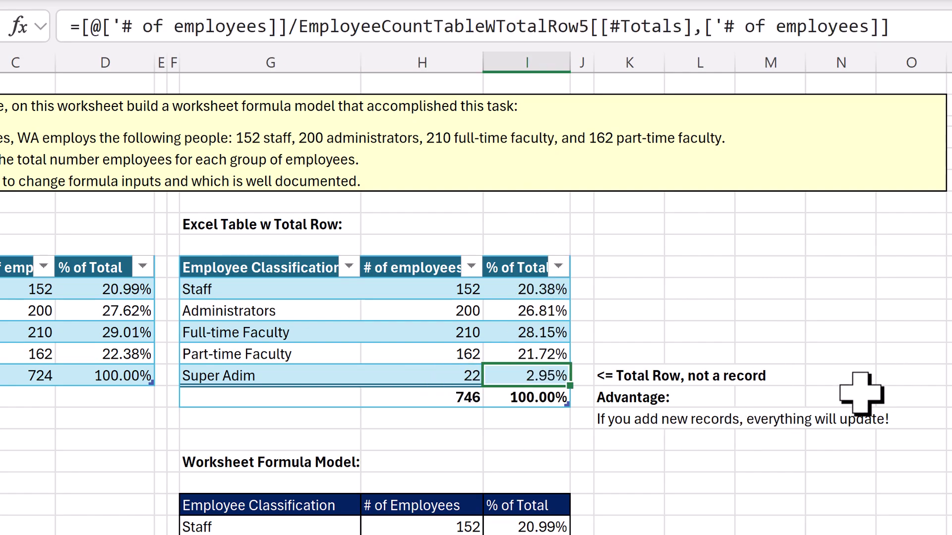
Add a Super Staff record with 15 employees, bringing the total to 761
key("Tab")
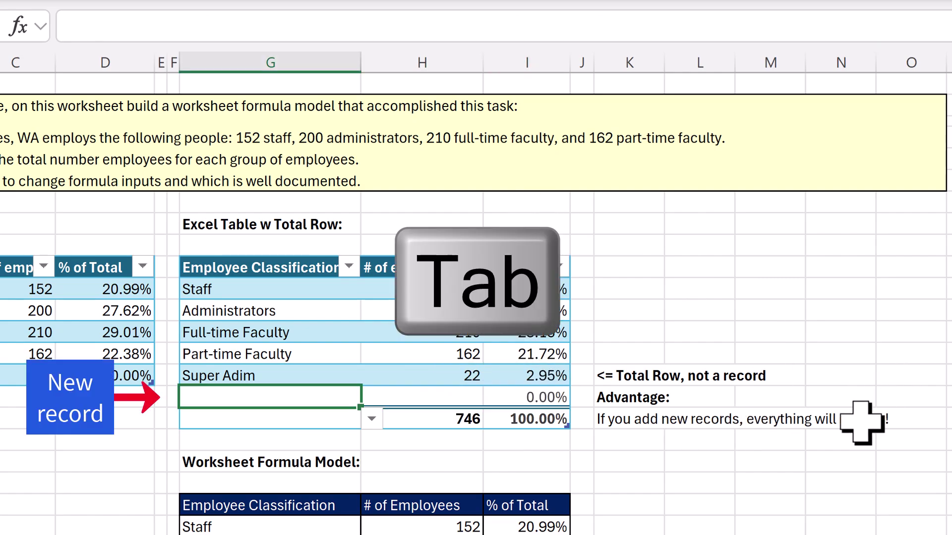
type("Super Staff")
key("Tab")
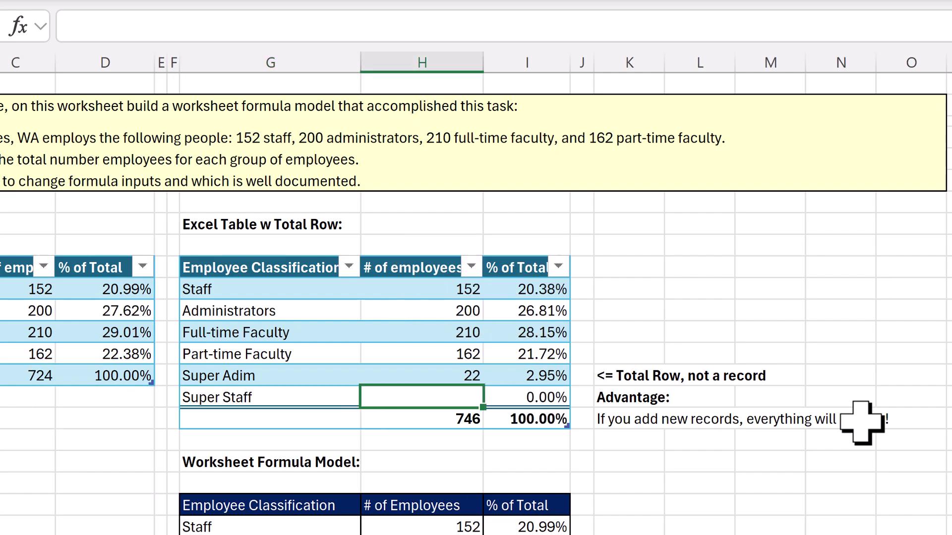
key("Tab")
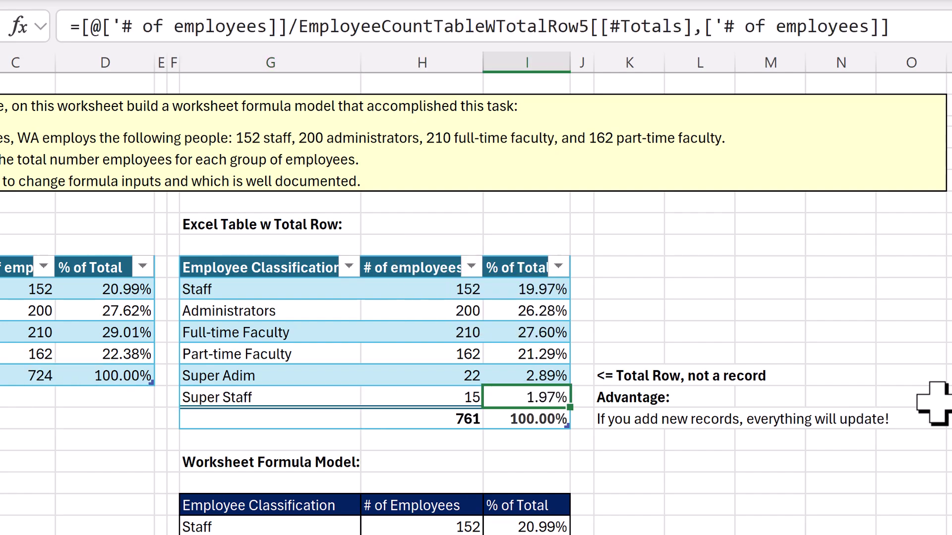